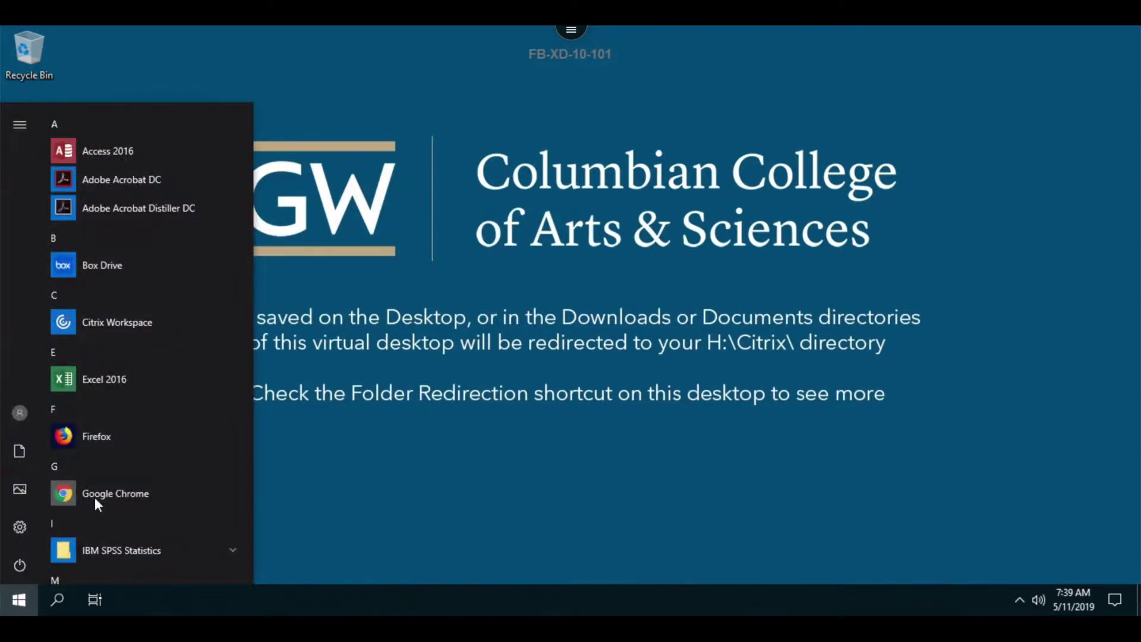
pyautogui.scroll(-5, 95, 496)
pyautogui.scroll(2, 94, 497)
pyautogui.scroll(1, 94, 497)
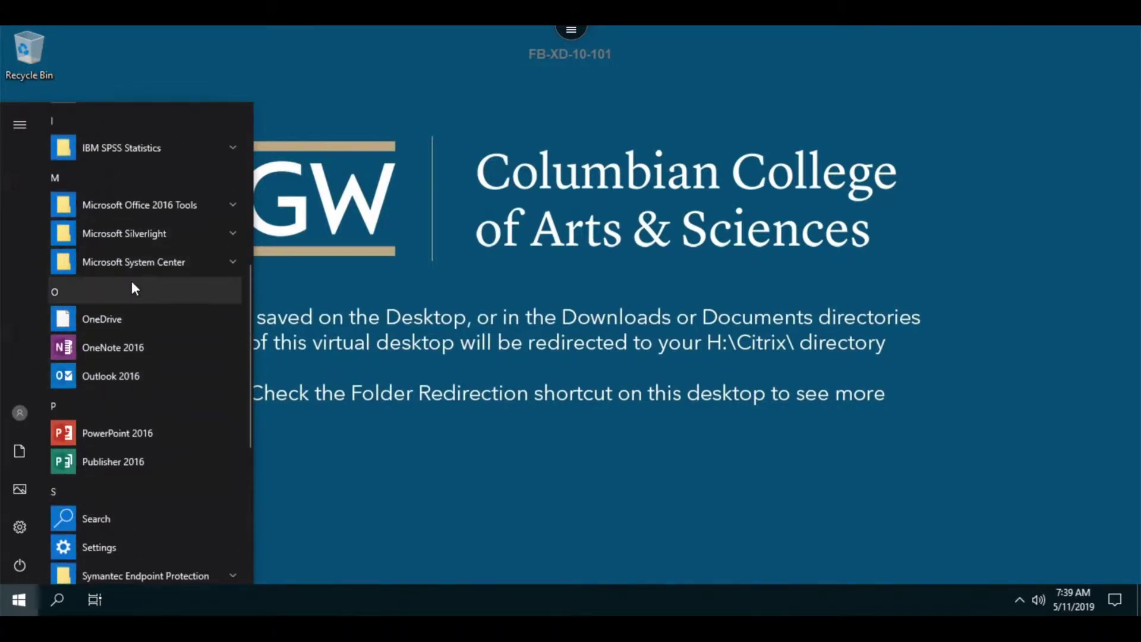
pyautogui.scroll(5, 131, 281)
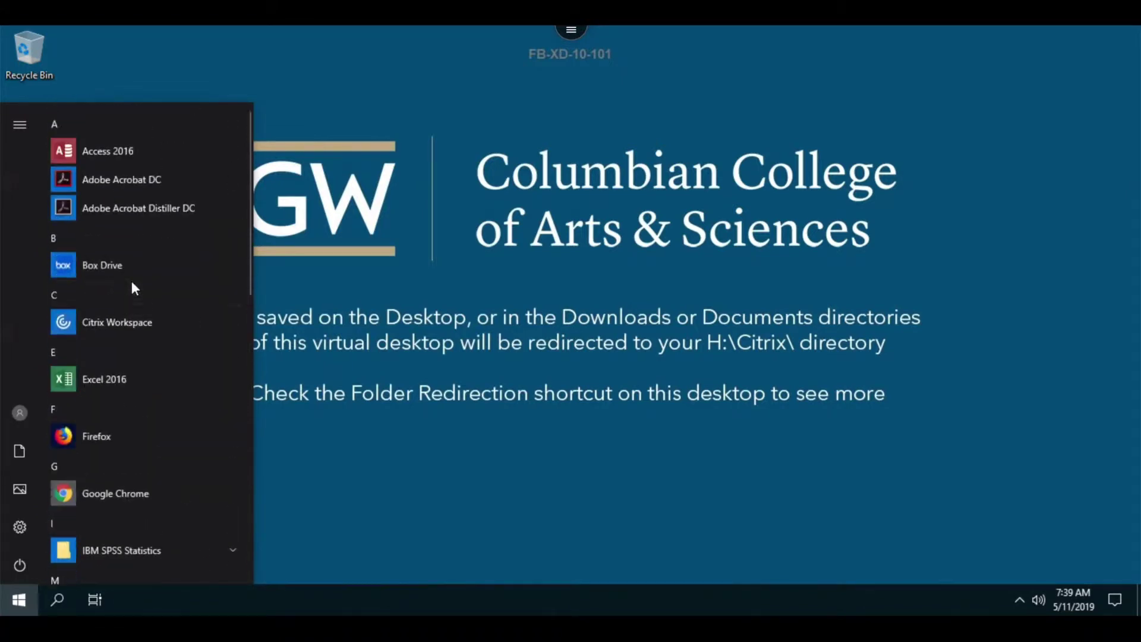
# - Launch Firefox from the Start menu's app list
pyautogui.click(110, 437)
pyautogui.write('moba')
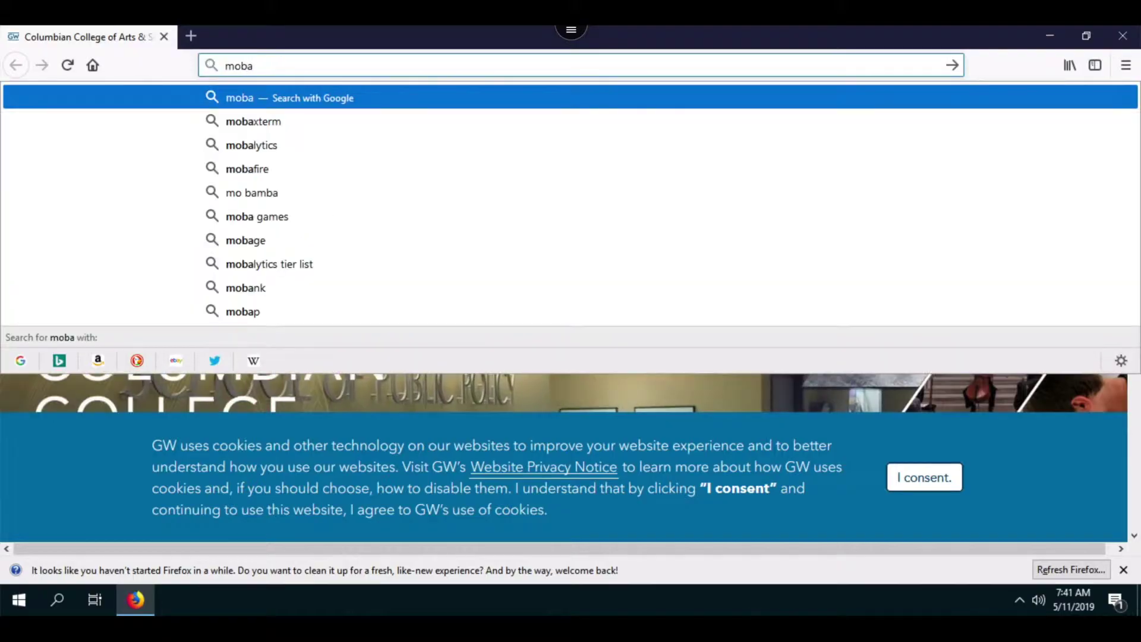
pyautogui.write('xterm')
# - Download the MobaXterm Home Edition Installer v11.1 zip and open it with Explorer
pyautogui.press('Return')
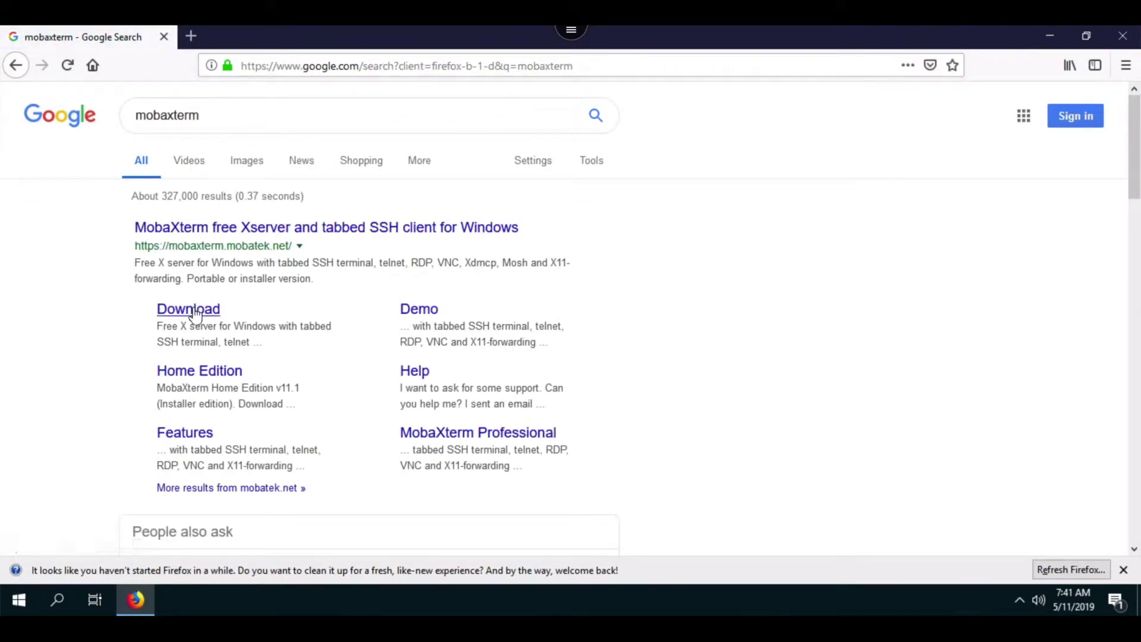
pyautogui.click(184, 308)
pyautogui.scroll(-3, 364, 408)
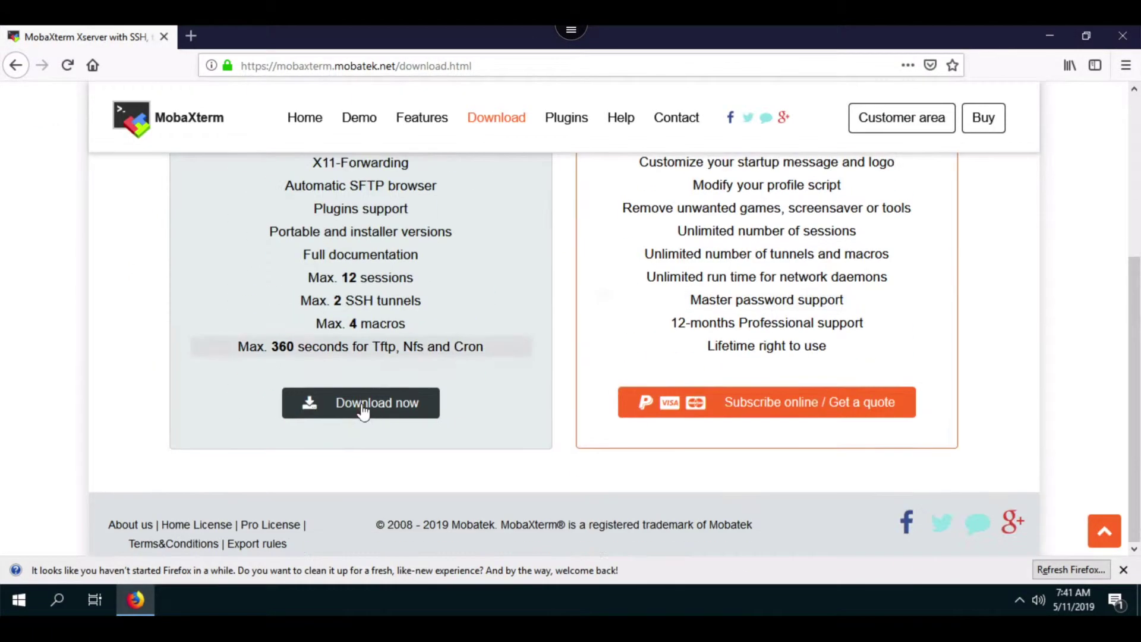
pyautogui.click(364, 408)
pyautogui.click(750, 299)
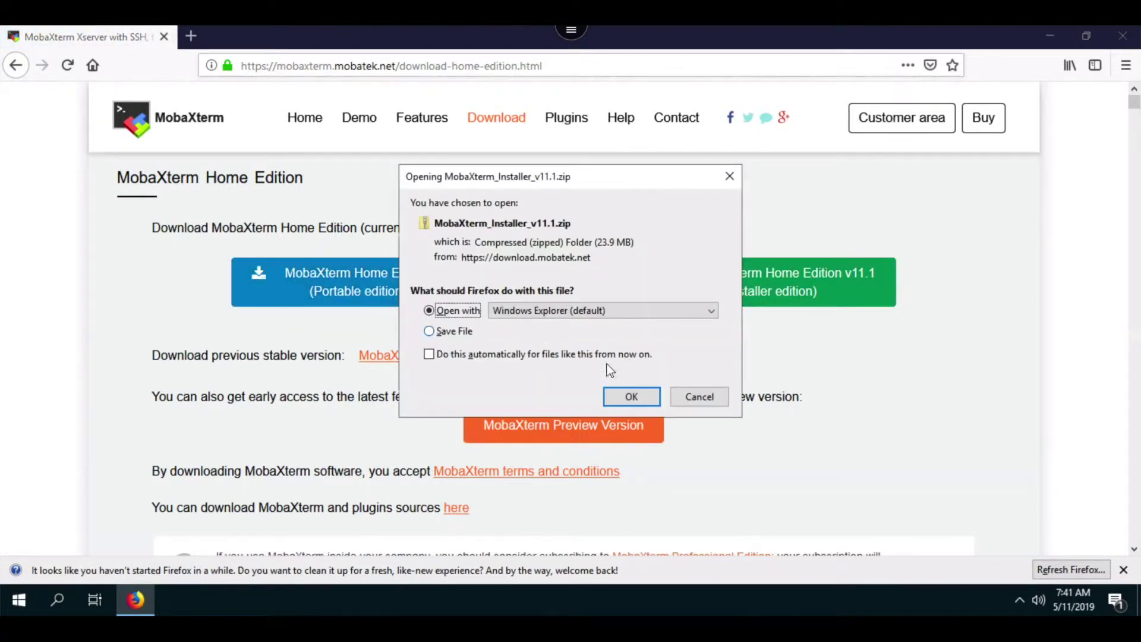
pyautogui.click(628, 395)
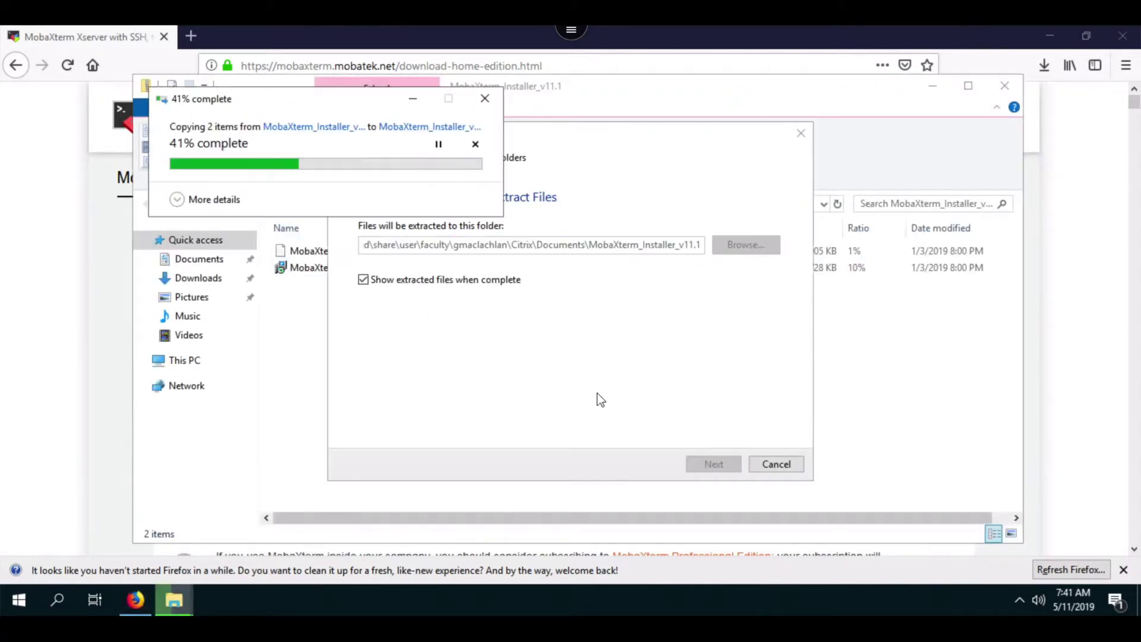
# - Run MobaXterm_installer_11.1.msi and finish the setup wizard
pyautogui.doubleClick(412, 291)
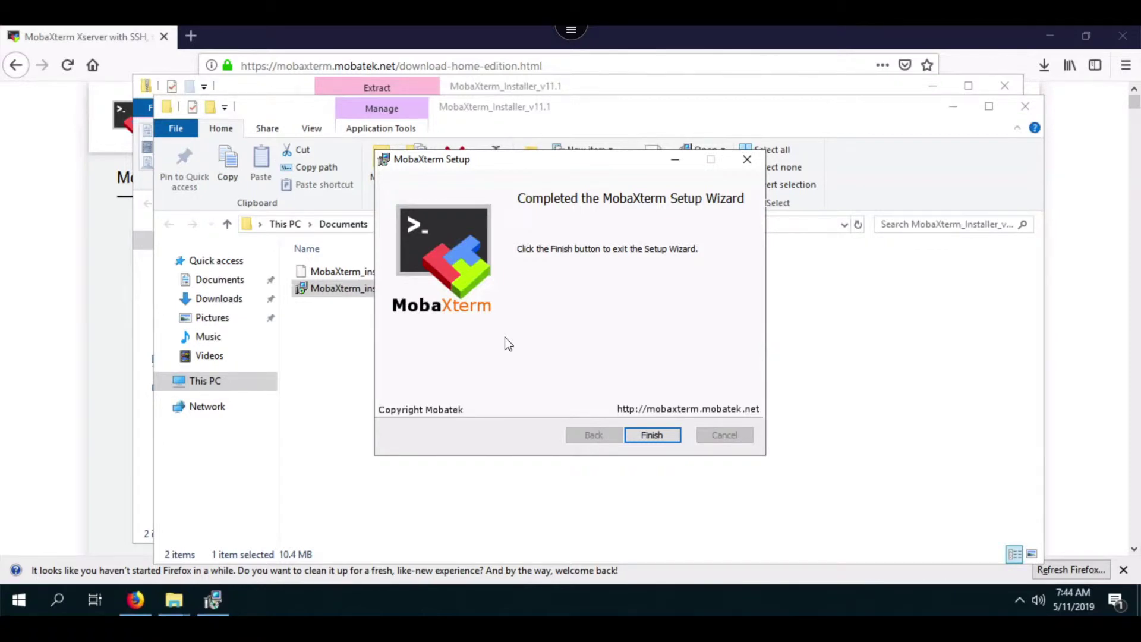
pyautogui.click(655, 437)
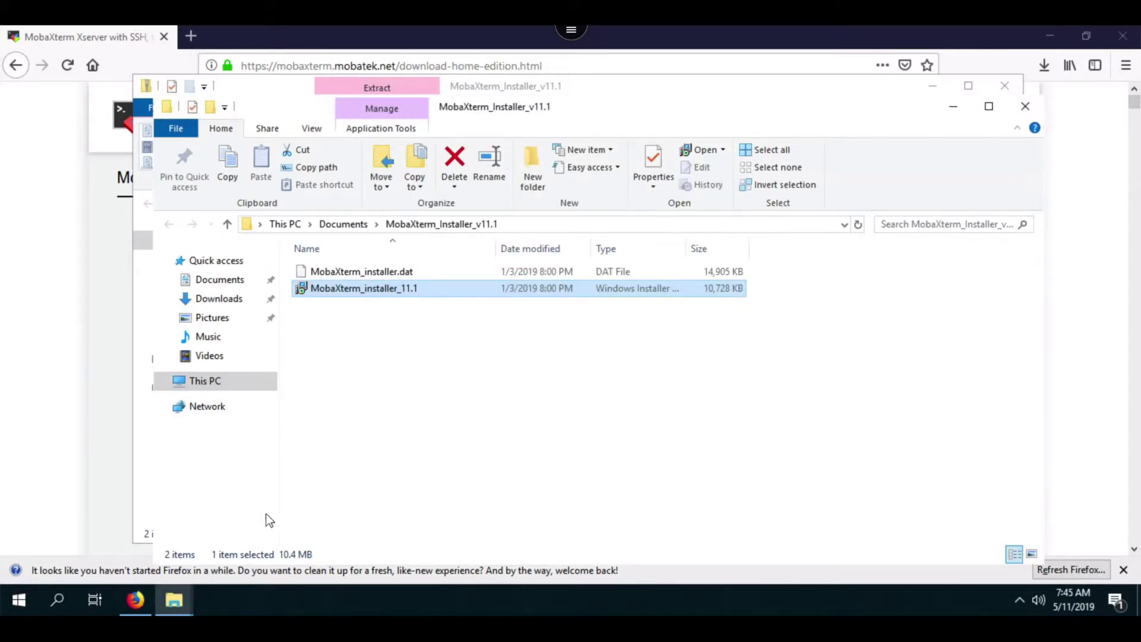
# - Launch MobaXterm from its folder in the Start menu
pyautogui.click(19, 597)
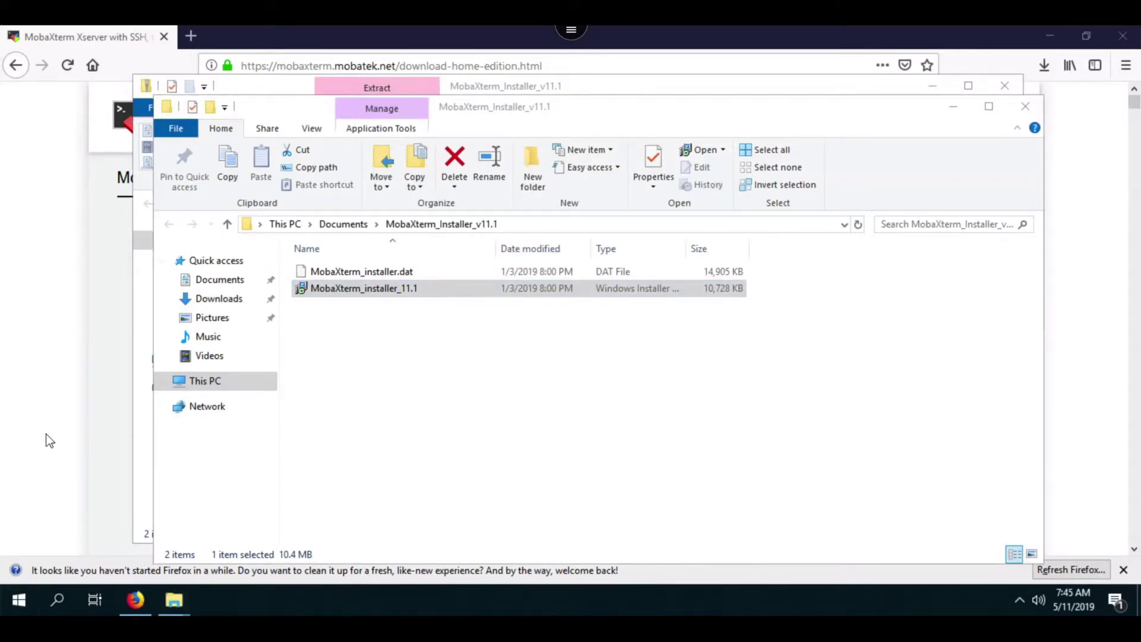
pyautogui.scroll(-1, 78, 429)
pyautogui.scroll(-2, 78, 429)
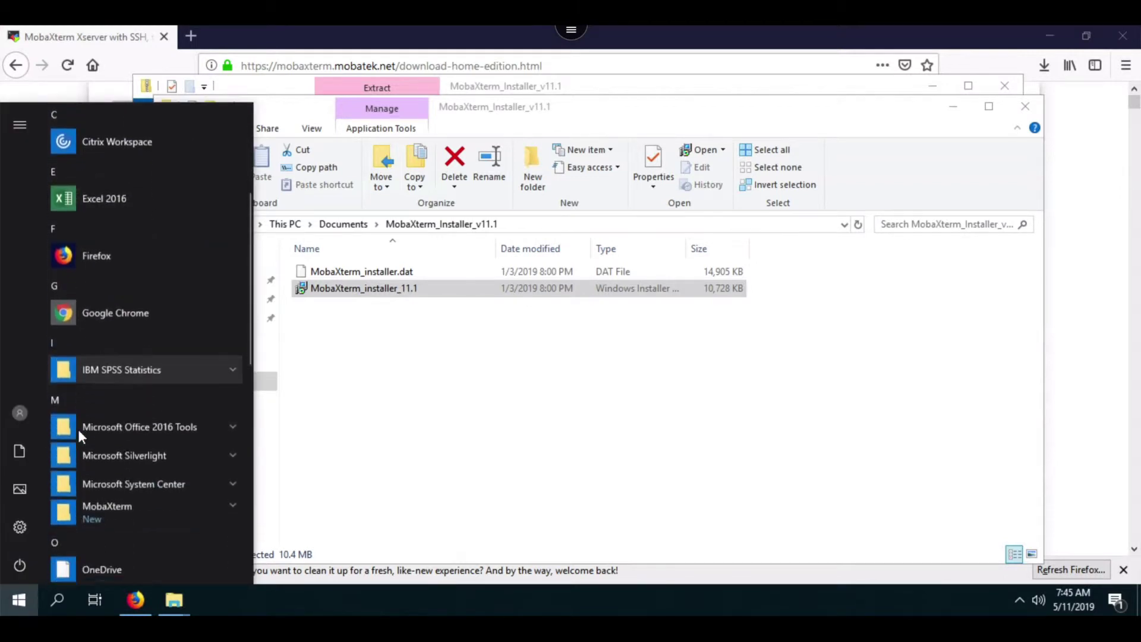
pyautogui.click(98, 479)
pyautogui.click(118, 514)
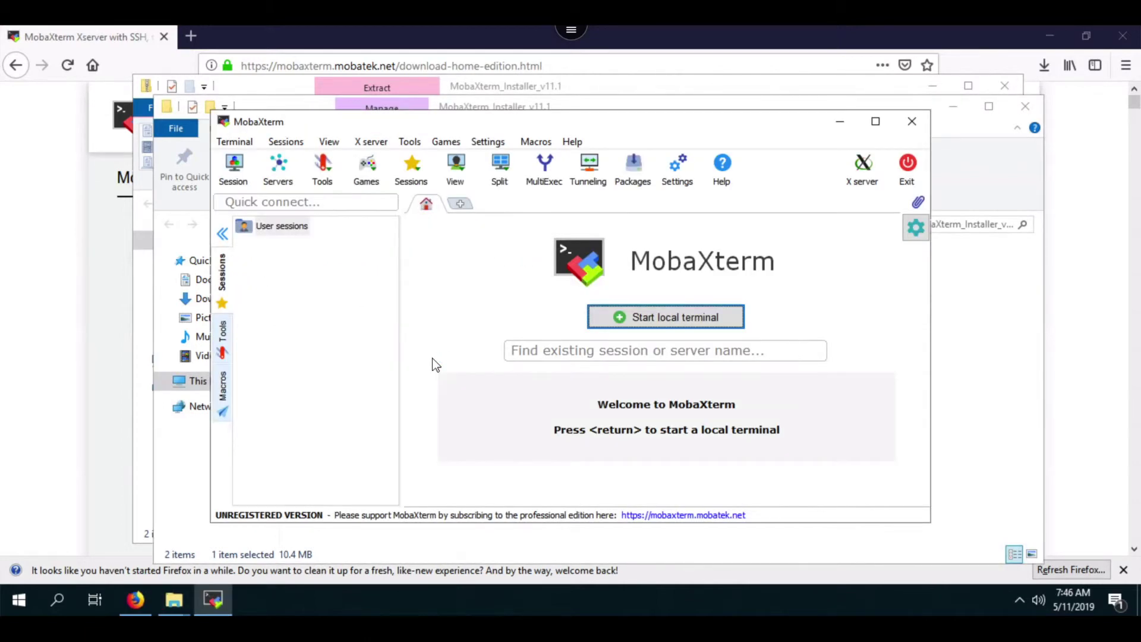
pyautogui.click(634, 305)
pyautogui.write('ssh -X maclach')
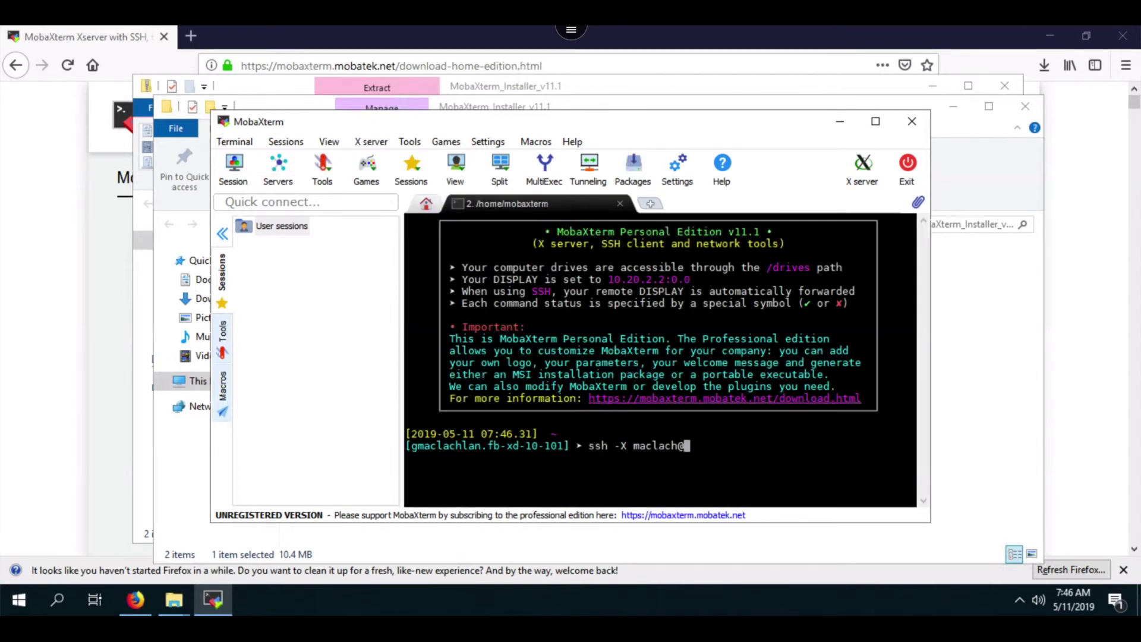
pyautogui.write('@login.colonialone.gwu.edu')
pyautogui.press('Return')
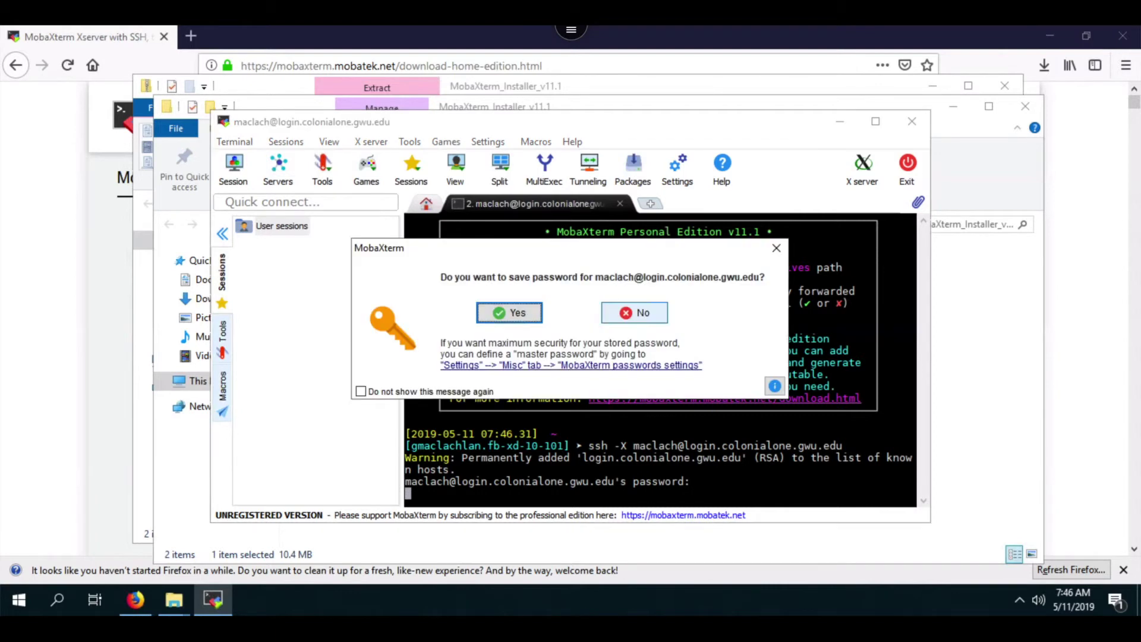
pyautogui.click(636, 320)
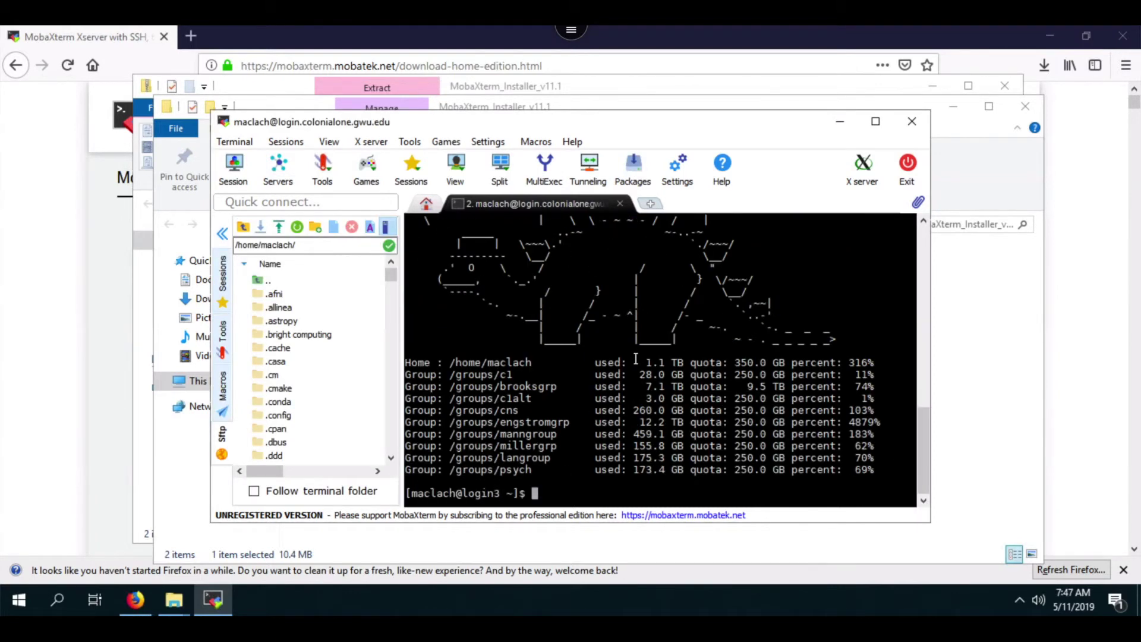
pyautogui.write('xterm &')
# - Run 'xterm &' on Colonial One and drag the new xterm window elsewhere
pyautogui.press('Return')
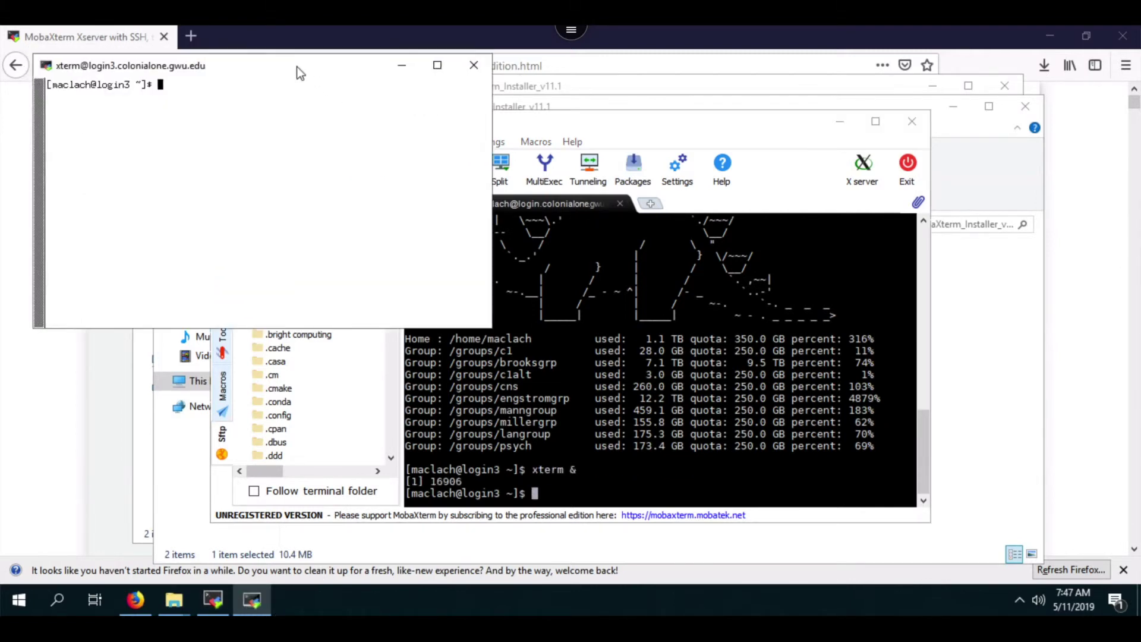
pyautogui.moveTo(295, 64)
pyautogui.mouseDown()
pyautogui.moveTo(374, 133)
pyautogui.moveTo(341, 115)
pyautogui.mouseUp()
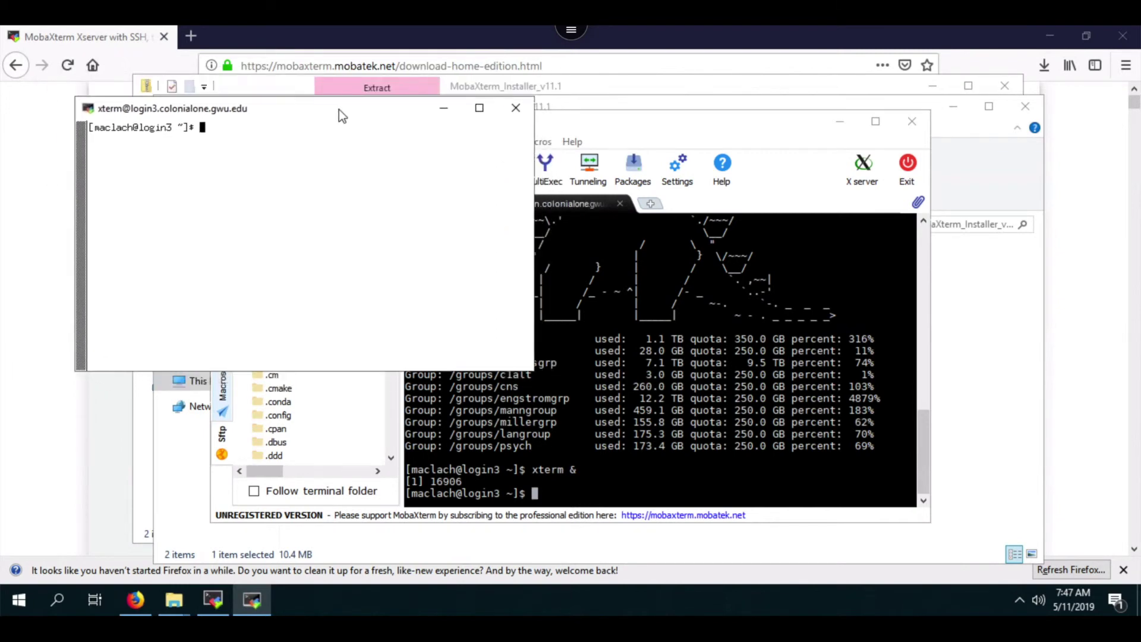